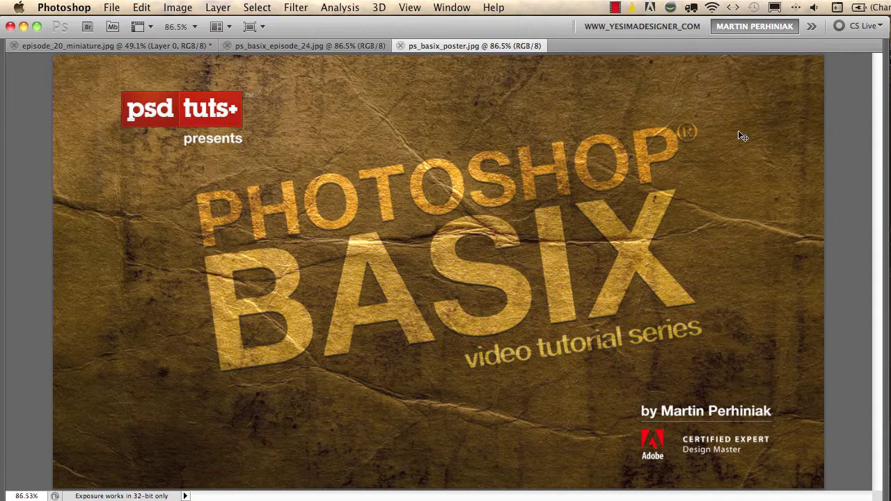
Close ps_basix_poster.jpg and ps_basix_episode_24.jpg, leaving only episode_20_miniature.jpg open.
{"action": "key", "text": "super+w"}
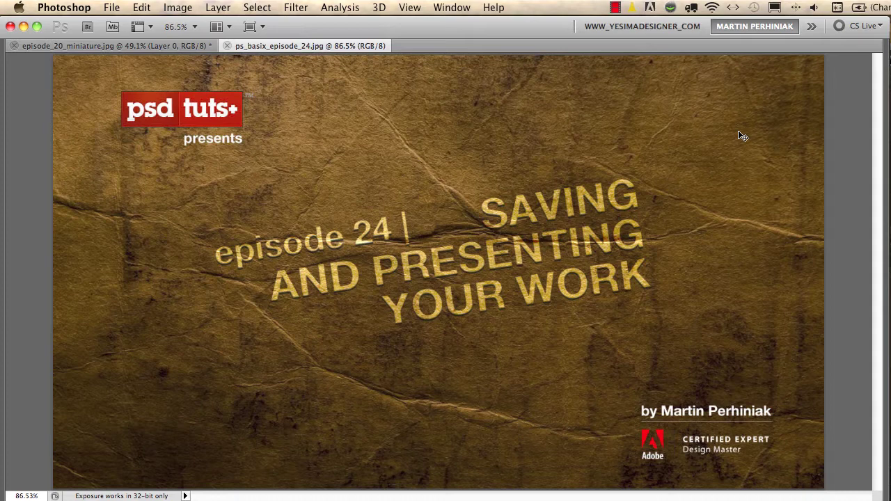
{"action": "key", "text": "super+w"}
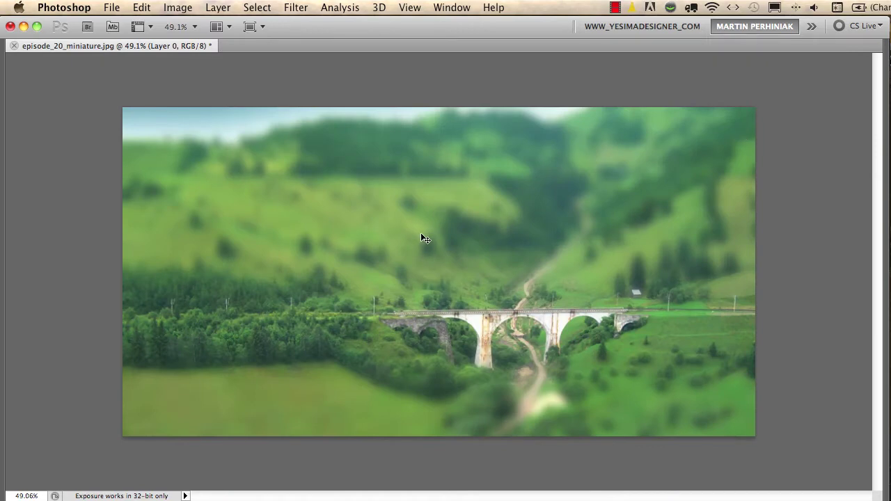
Zoom the bridge photo to 64.7% and show the hidden tool and layer panels.
{"action": "scroll", "coordinate": [422, 241], "scroll_direction": "up", "scroll_amount": 2}
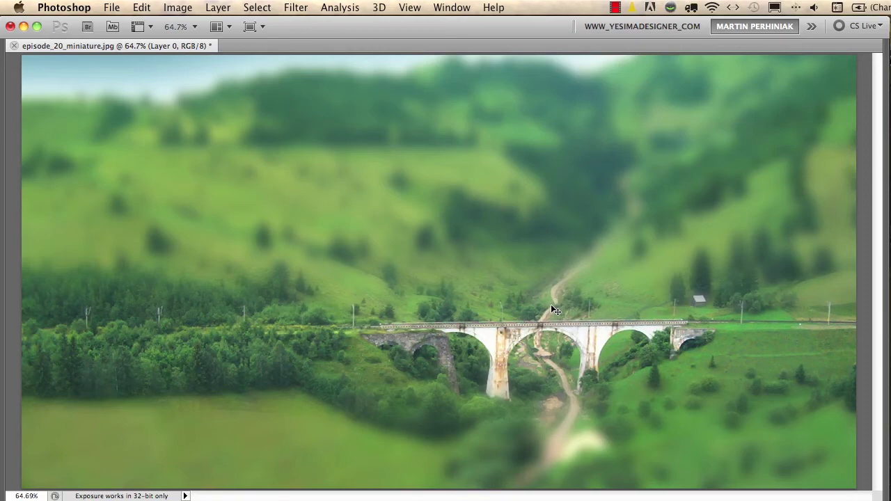
{"action": "key", "text": "Tab"}
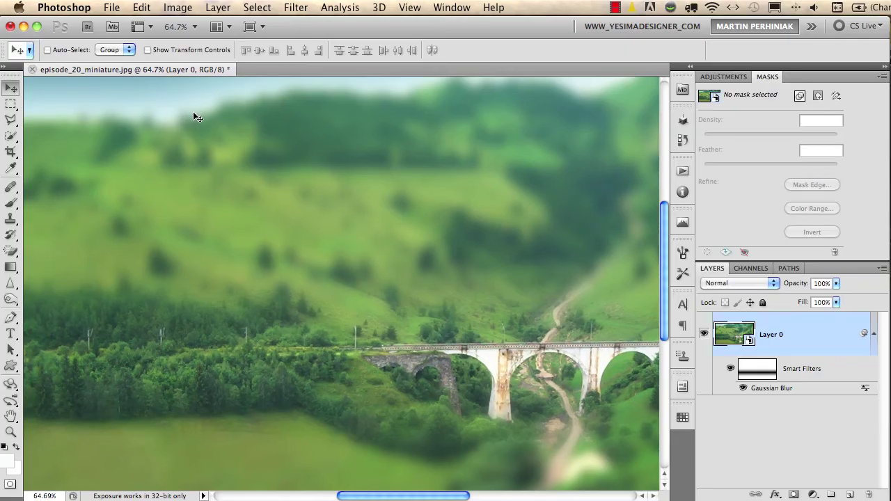
Open Save for Web & Devices from the File menu, keeping JPEG as the format.
{"action": "left_click", "coordinate": [113, 8]}
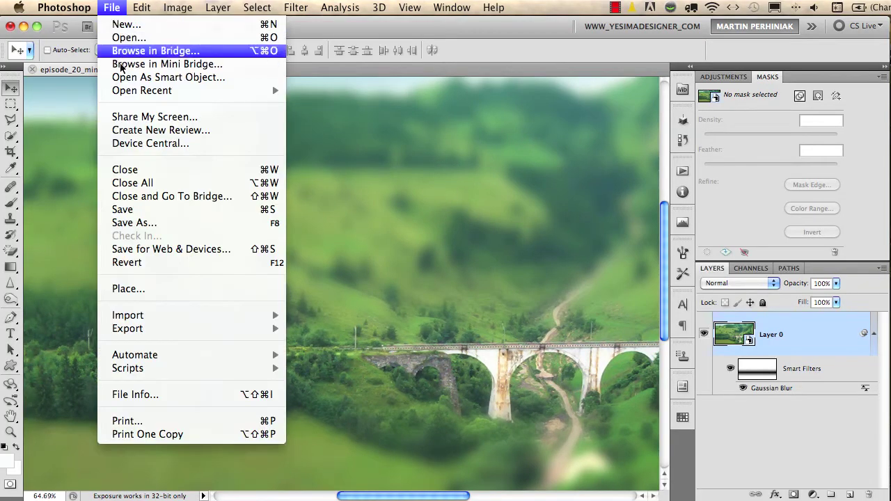
{"action": "left_click", "coordinate": [170, 250]}
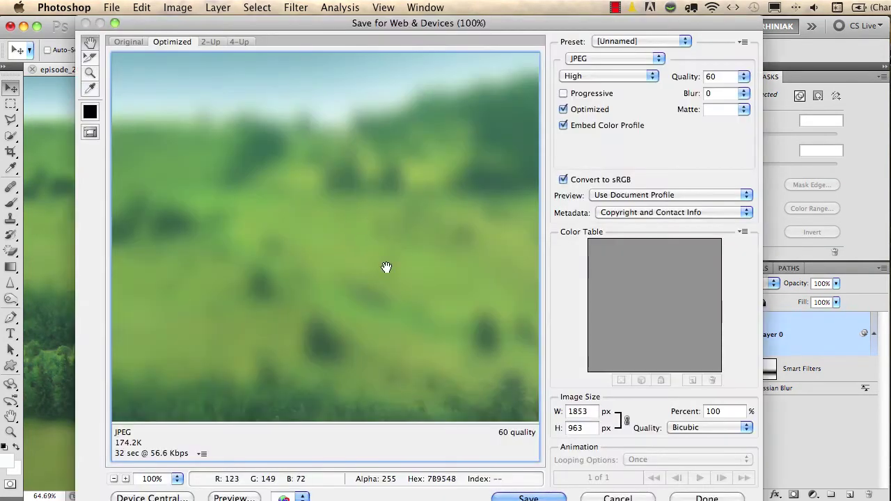
{"action": "left_click", "coordinate": [603, 61]}
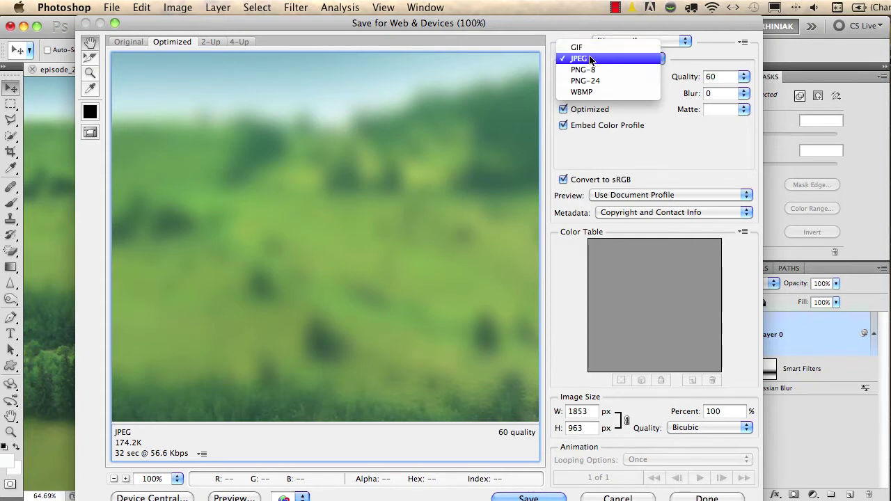
{"action": "left_click", "coordinate": [589, 60]}
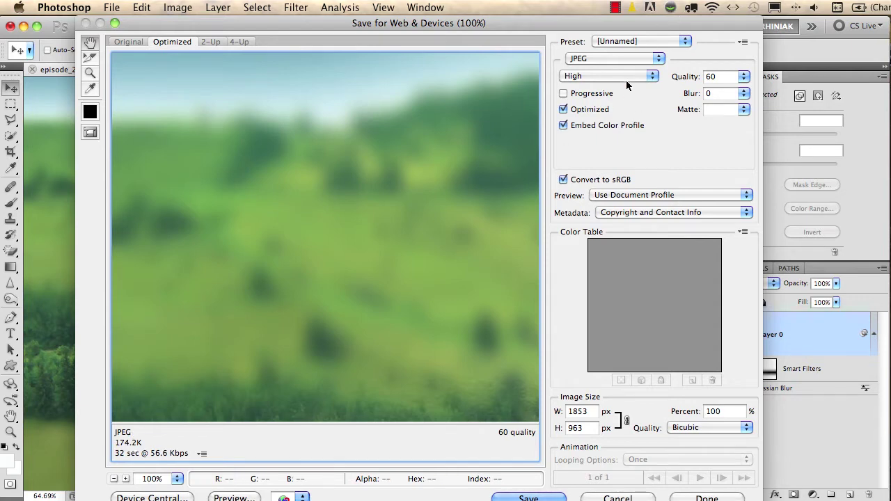
Compare Low and Maximum JPEG quality with the preview zoomed to 200% on the bridge.
{"action": "left_click", "coordinate": [649, 76]}
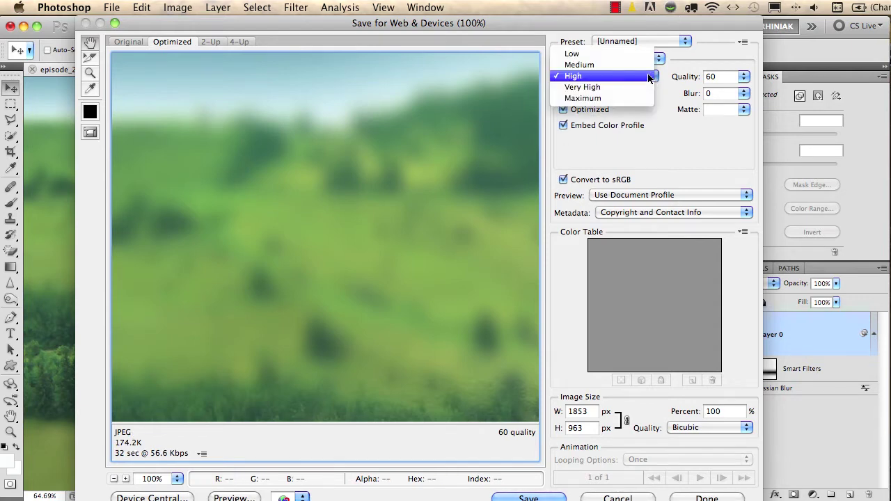
{"action": "left_click", "coordinate": [595, 54]}
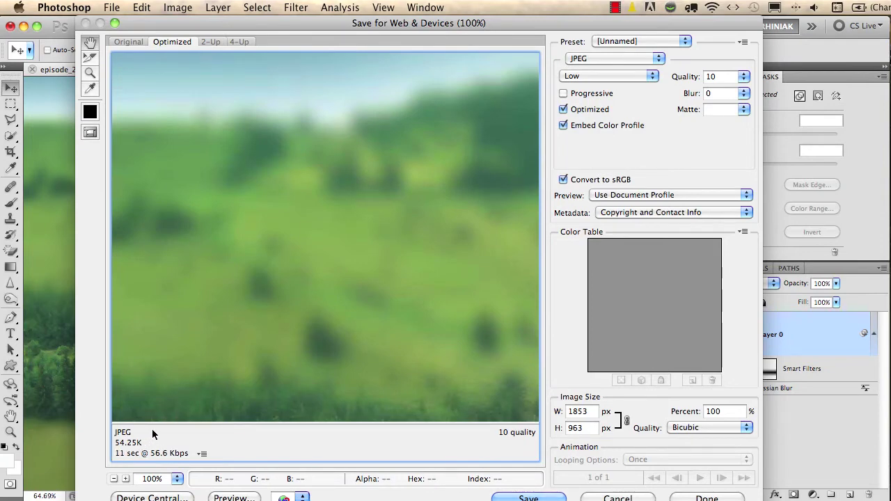
{"action": "left_click_drag", "start_coordinate": [415, 297], "coordinate": [344, 193]}
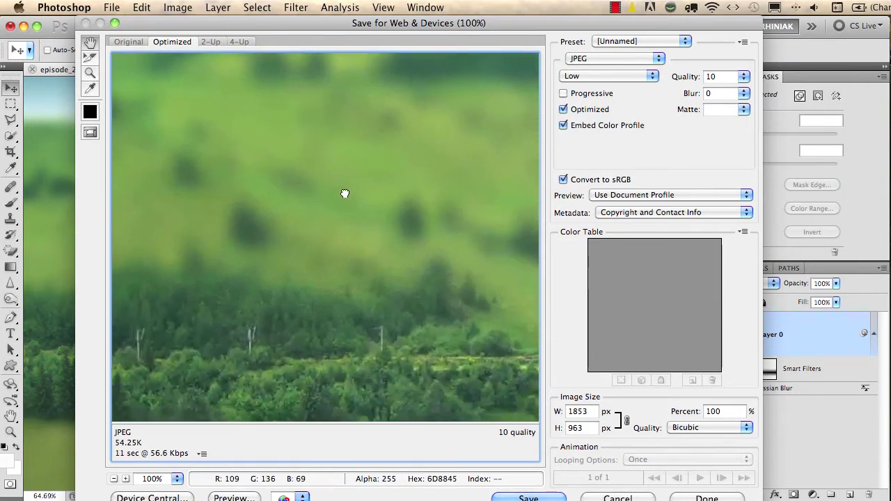
{"action": "left_click_drag", "start_coordinate": [402, 281], "coordinate": [322, 278]}
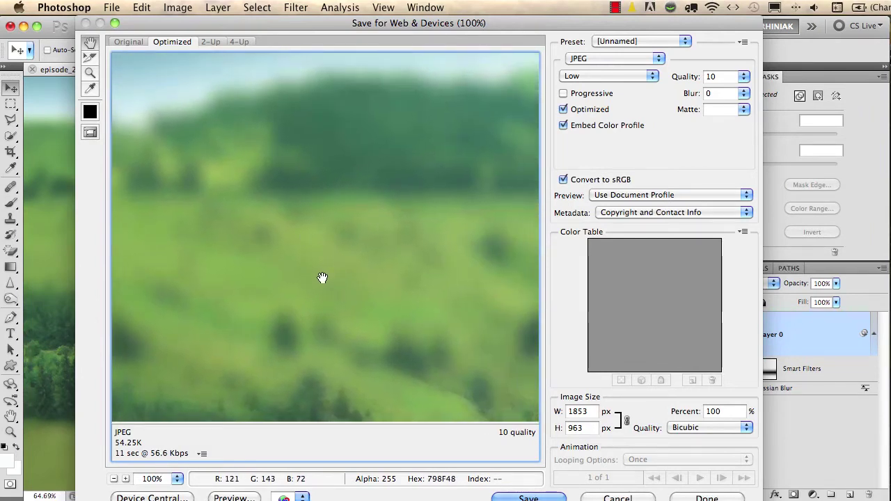
{"action": "left_click", "coordinate": [642, 77]}
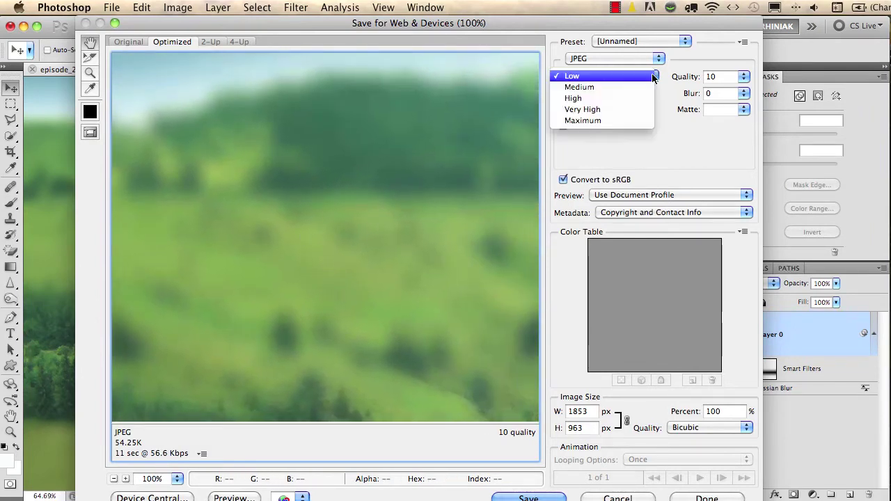
{"action": "left_click", "coordinate": [585, 121]}
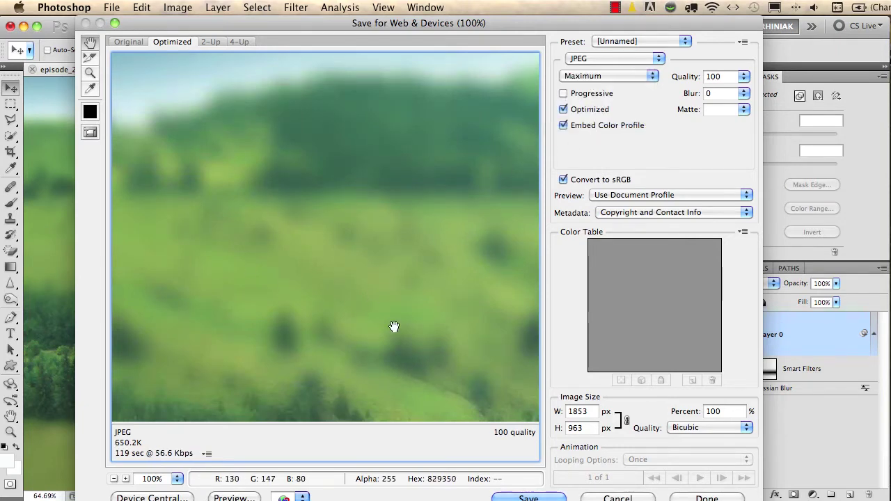
{"action": "left_click_drag", "start_coordinate": [394, 326], "coordinate": [253, 185]}
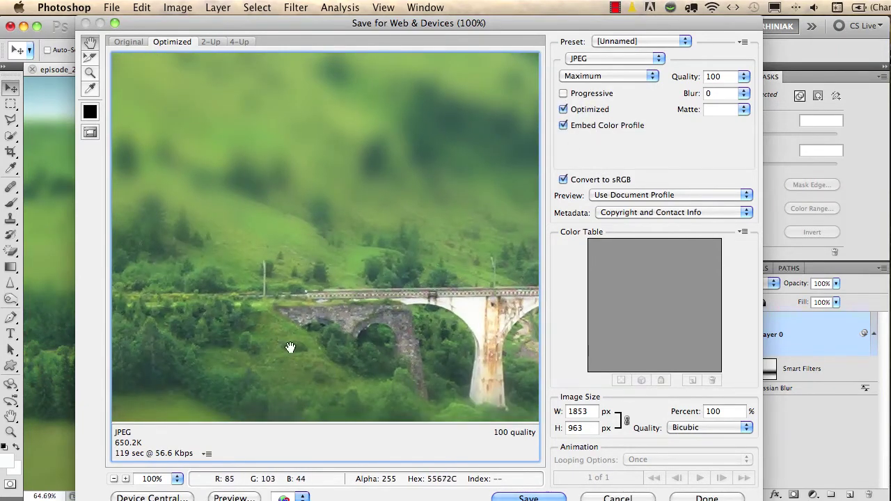
{"action": "key", "text": "super+plus"}
{"action": "left_click_drag", "start_coordinate": [383, 305], "coordinate": [387, 422]}
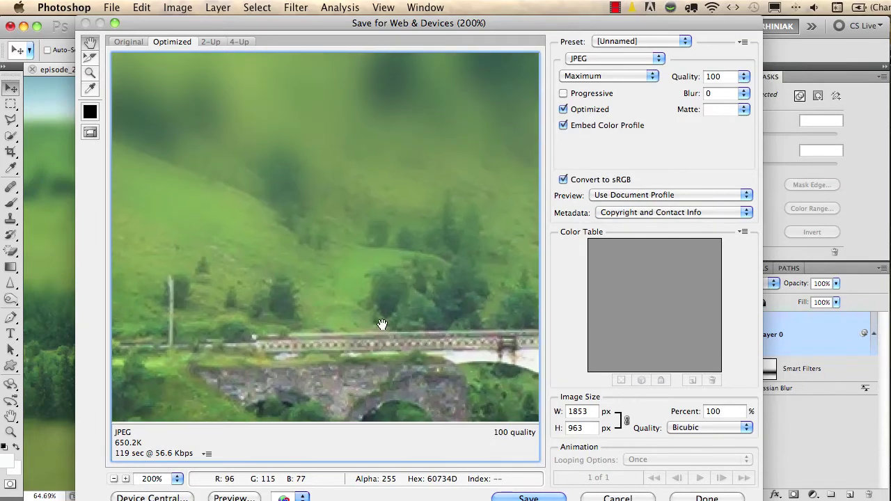
Recheck Low quality close up on the hillside and railing, then settle on Maximum (100) at 100% view.
{"action": "left_click", "coordinate": [614, 76]}
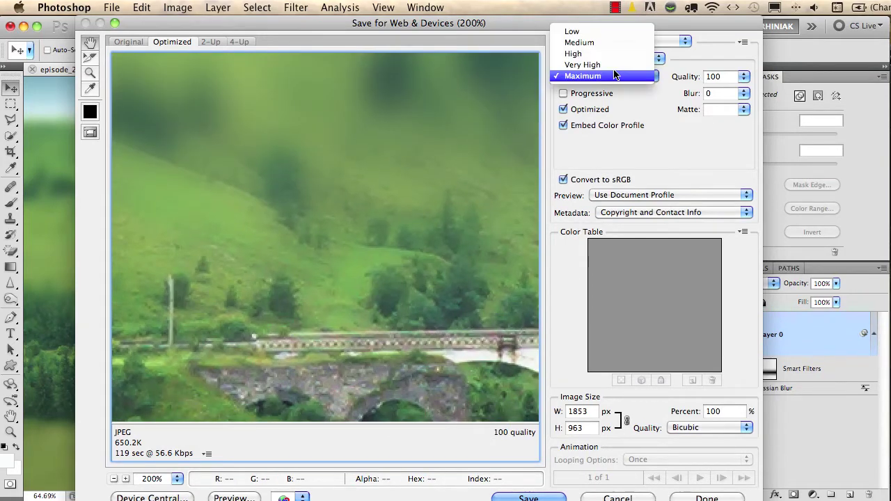
{"action": "left_click", "coordinate": [604, 31]}
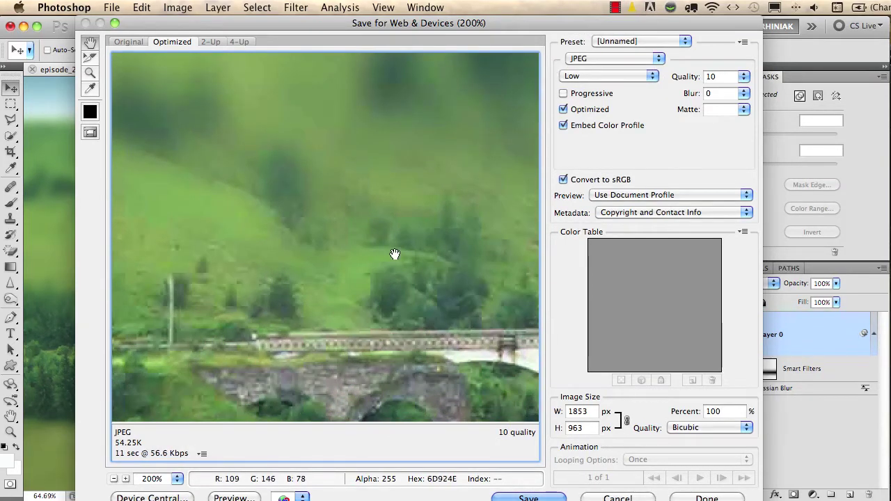
{"action": "key", "text": "super+space"}
{"action": "left_click_drag", "start_coordinate": [384, 248], "coordinate": [451, 319]}
{"action": "scroll", "coordinate": [425, 307], "scroll_direction": "up", "scroll_amount": 4}
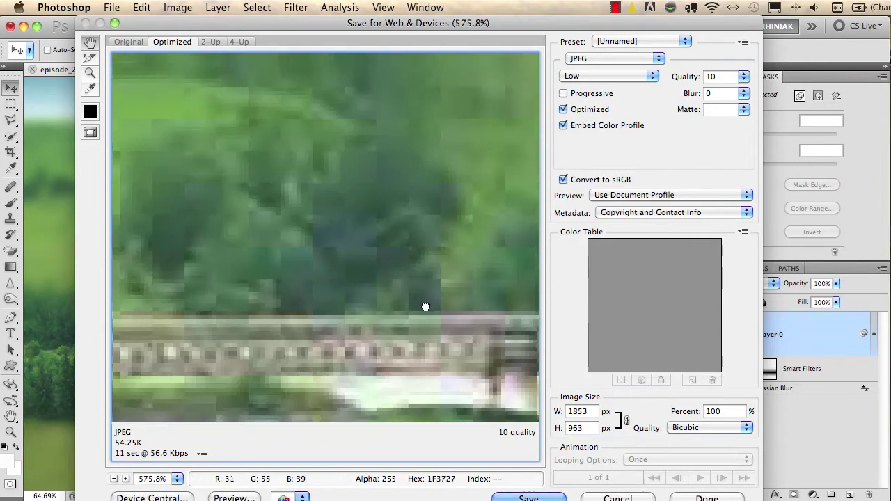
{"action": "left_click", "coordinate": [621, 57]}
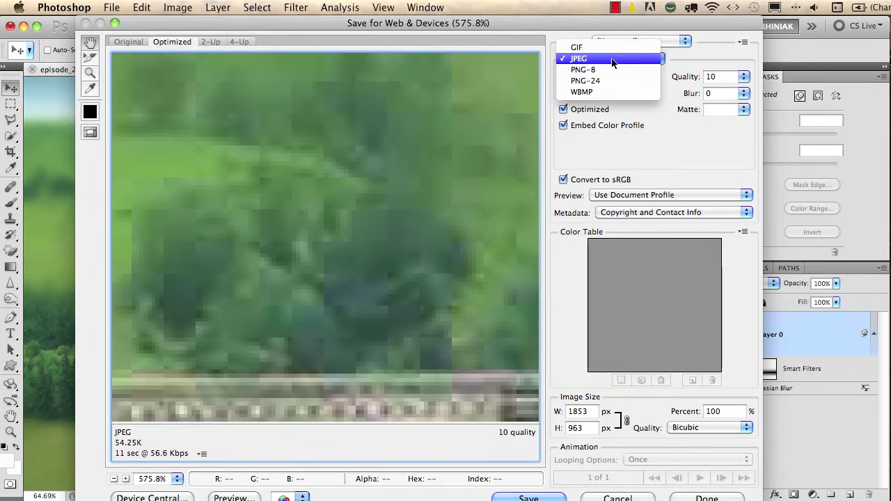
{"action": "left_click", "coordinate": [617, 59]}
{"action": "left_click", "coordinate": [611, 73]}
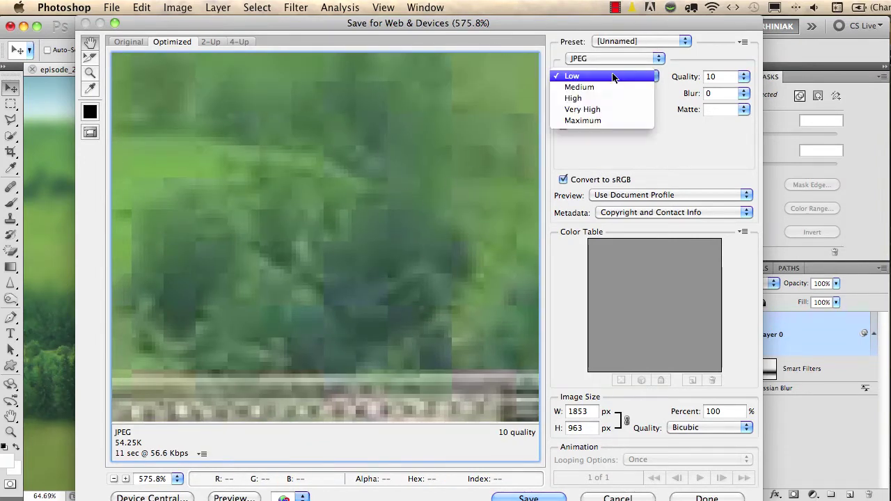
{"action": "left_click", "coordinate": [610, 122]}
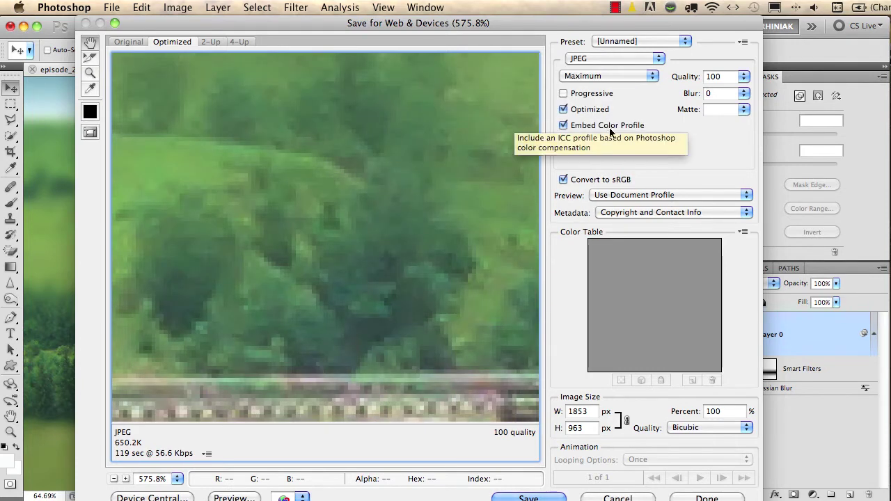
{"action": "key", "text": "super+1"}
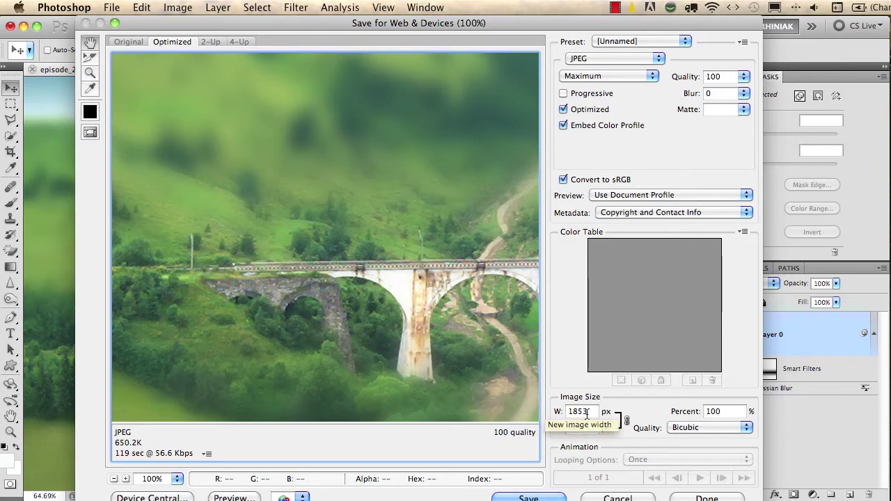
Set the export width to 400 px, giving 400 × 208 px at 21.59%.
{"action": "key", "text": "Tab"}
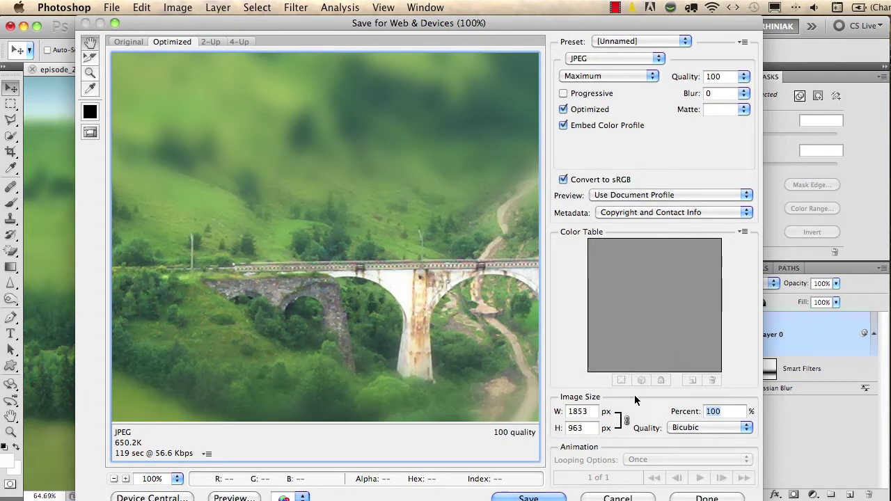
{"action": "left_click", "coordinate": [588, 412]}
{"action": "type", "text": "4"}
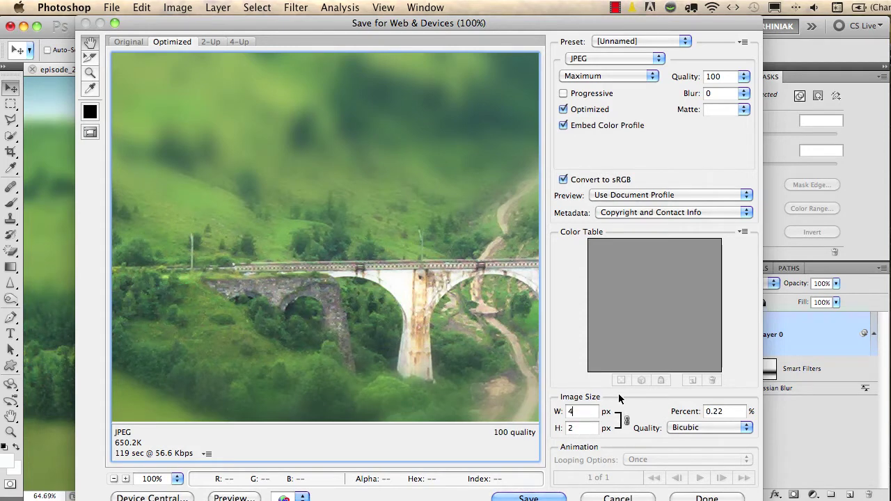
{"action": "type", "text": "00"}
{"action": "left_click", "coordinate": [583, 429]}
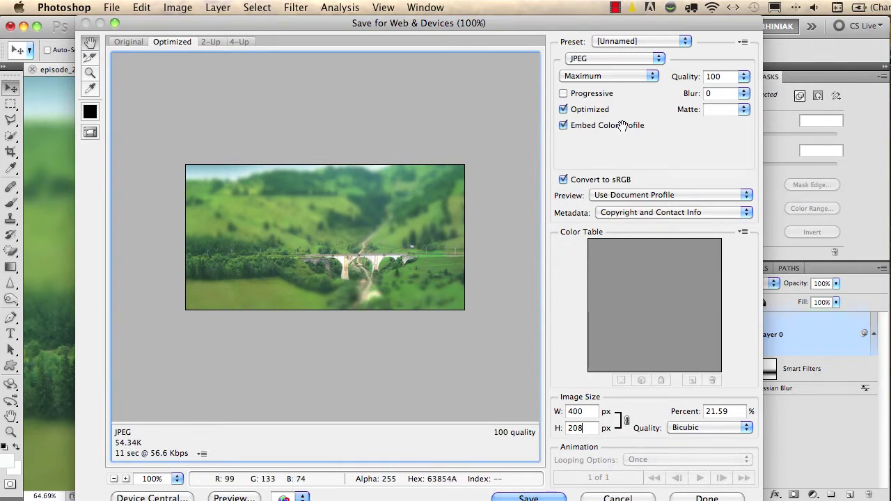
Set the JPEG quality to High (60) and close Save for Web & Devices with Done.
{"action": "left_click", "coordinate": [652, 76]}
{"action": "left_click", "coordinate": [603, 55]}
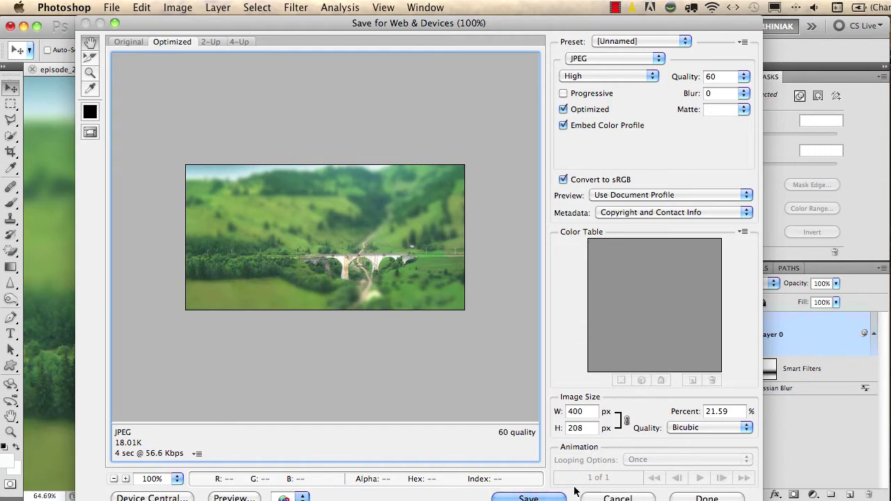
{"action": "left_click", "coordinate": [686, 497]}
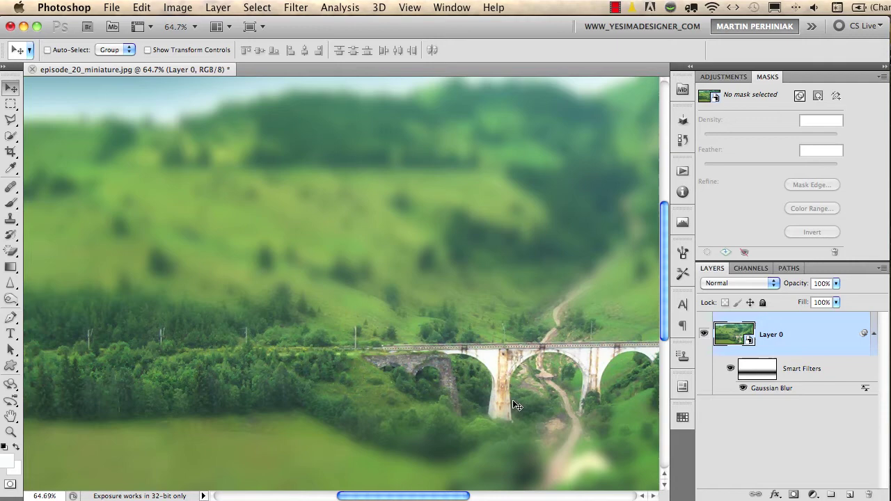
{"action": "left_click", "coordinate": [112, 8]}
{"action": "left_click", "coordinate": [167, 241]}
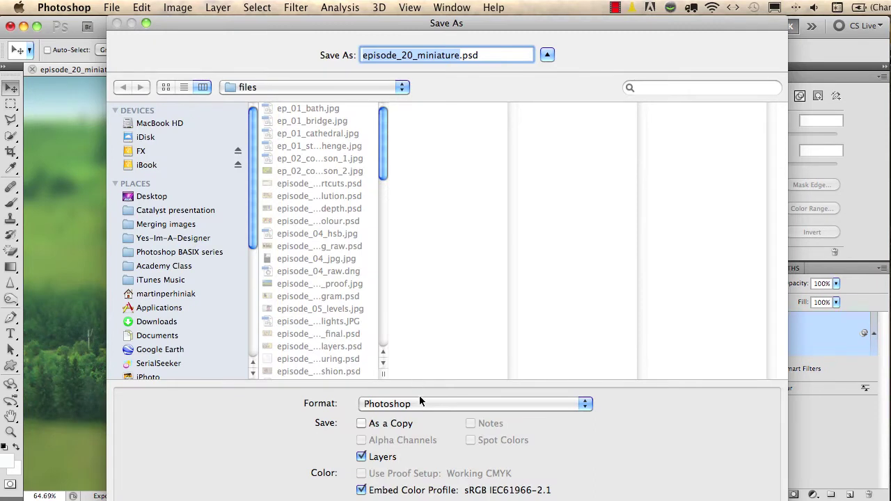
{"action": "left_click", "coordinate": [405, 404]}
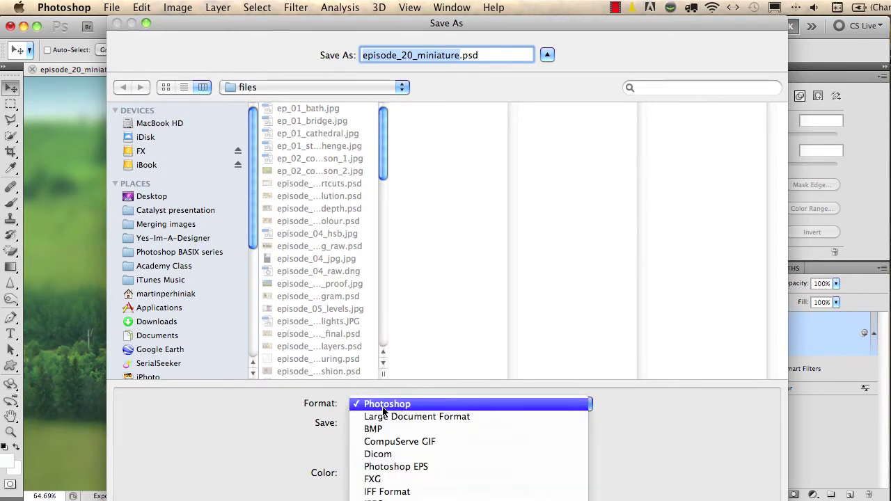
{"action": "left_click", "coordinate": [687, 420]}
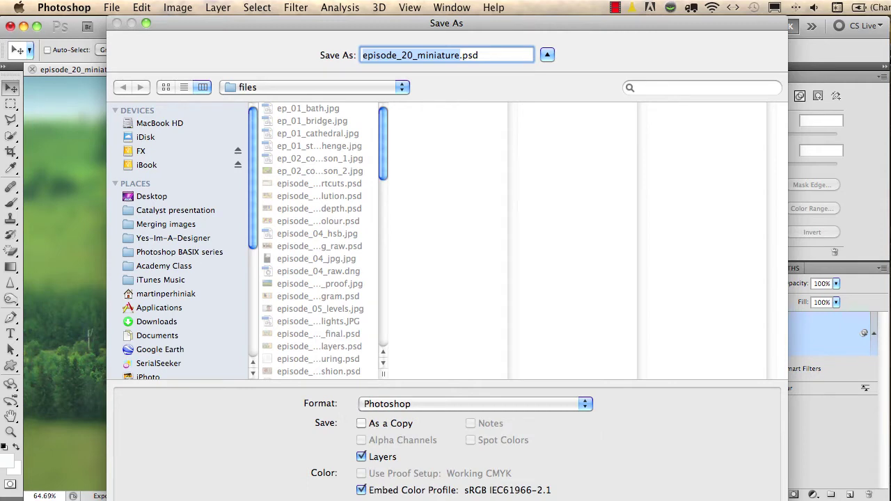
{"action": "key", "text": "Escape"}
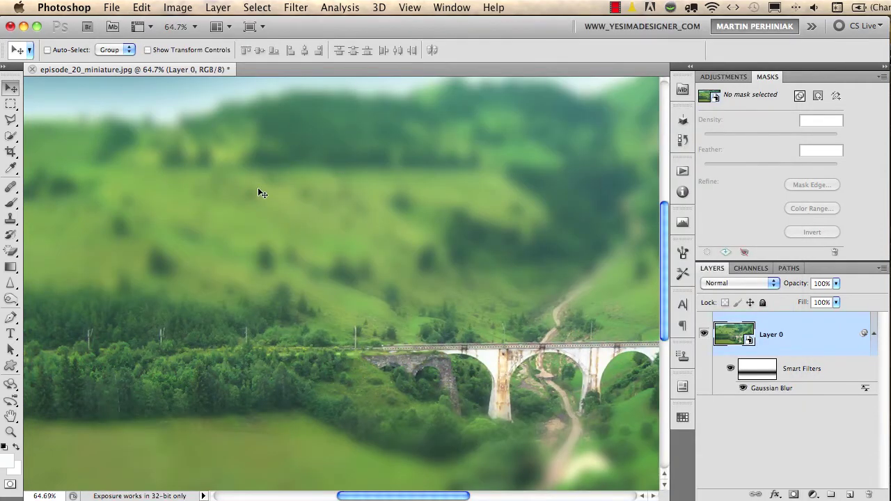
{"action": "left_click", "coordinate": [112, 7]}
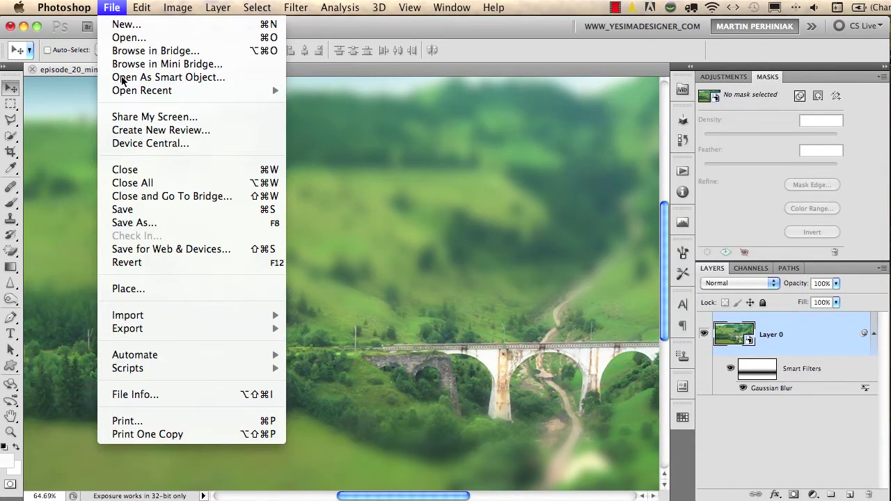
{"action": "left_click", "coordinate": [158, 224]}
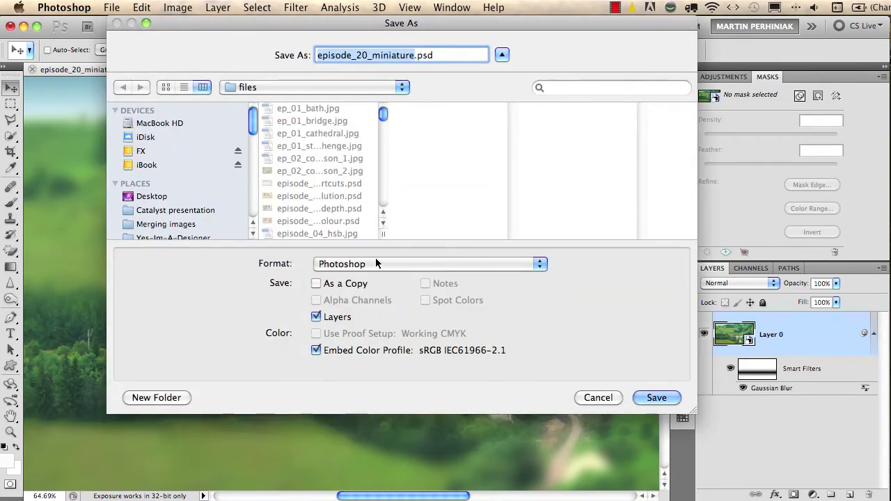
{"action": "left_click", "coordinate": [377, 264]}
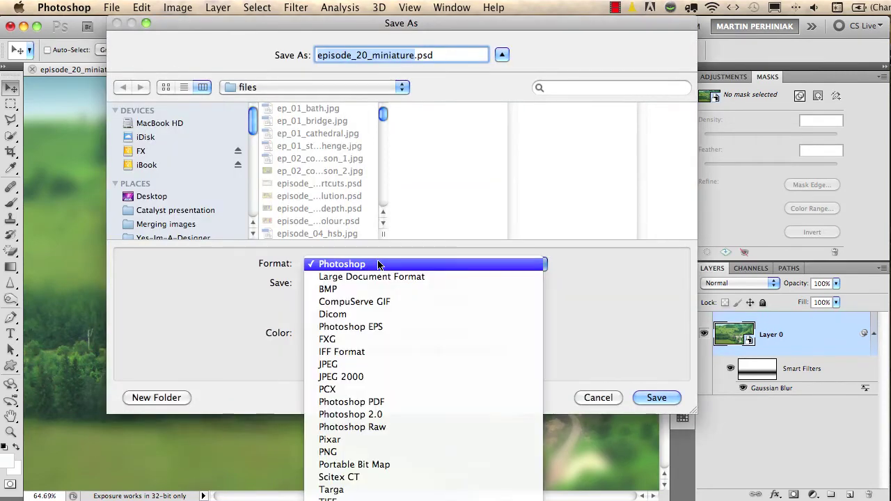
{"action": "left_click", "coordinate": [357, 402]}
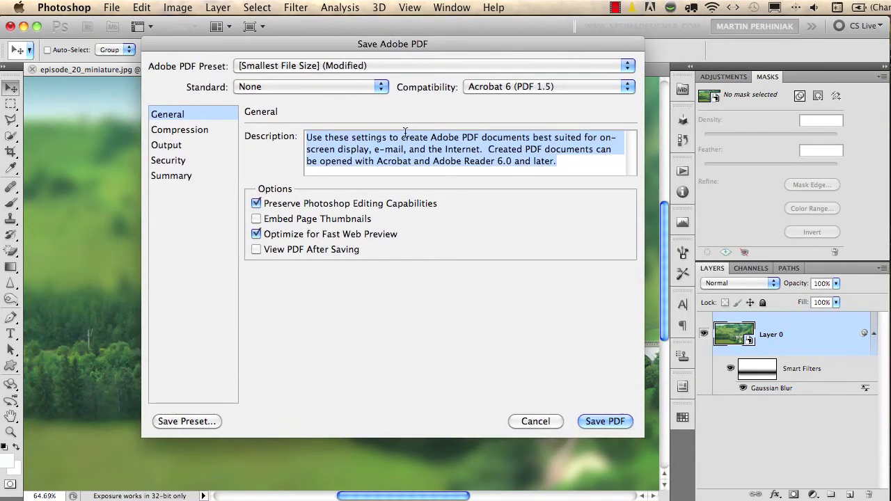
{"action": "left_click", "coordinate": [273, 113]}
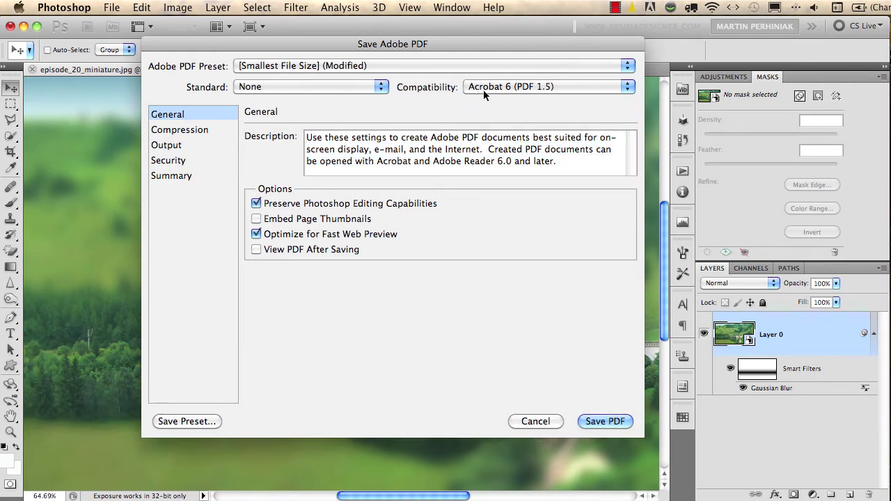
{"action": "left_click", "coordinate": [188, 133]}
{"action": "left_click", "coordinate": [174, 146]}
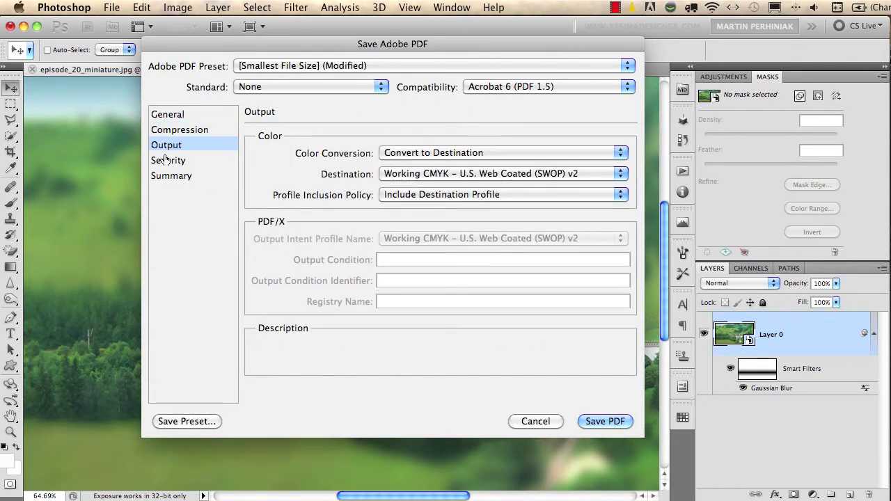
{"action": "left_click", "coordinate": [165, 160]}
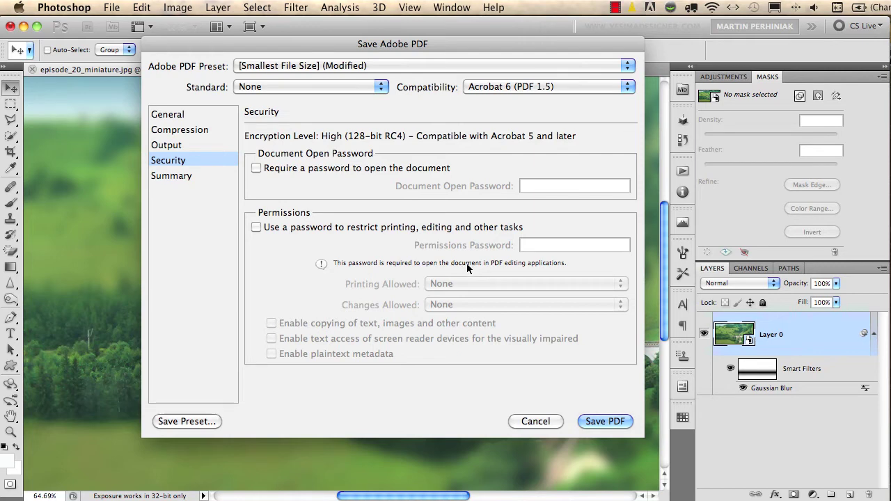
{"action": "left_click", "coordinate": [521, 420]}
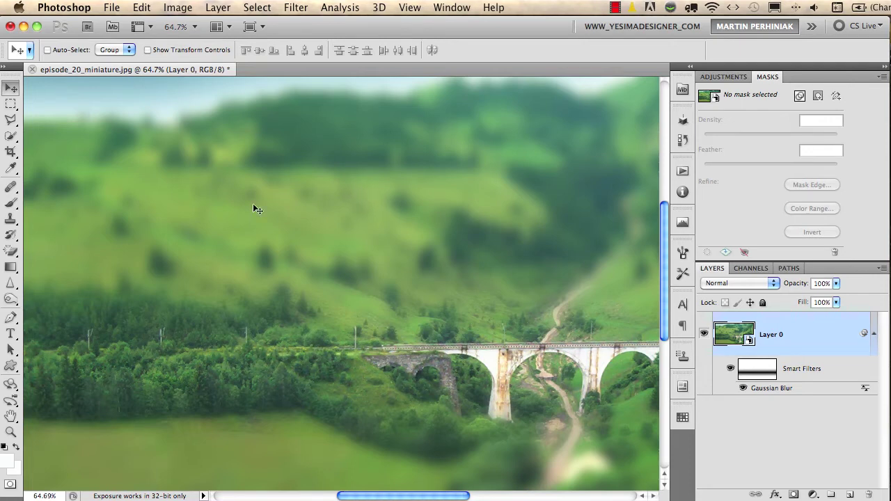
In Bridge, select ep_01_bath.jpg through ep_01_stonehenge.jpg and switch to the Output workspace.
{"action": "left_click", "coordinate": [88, 34]}
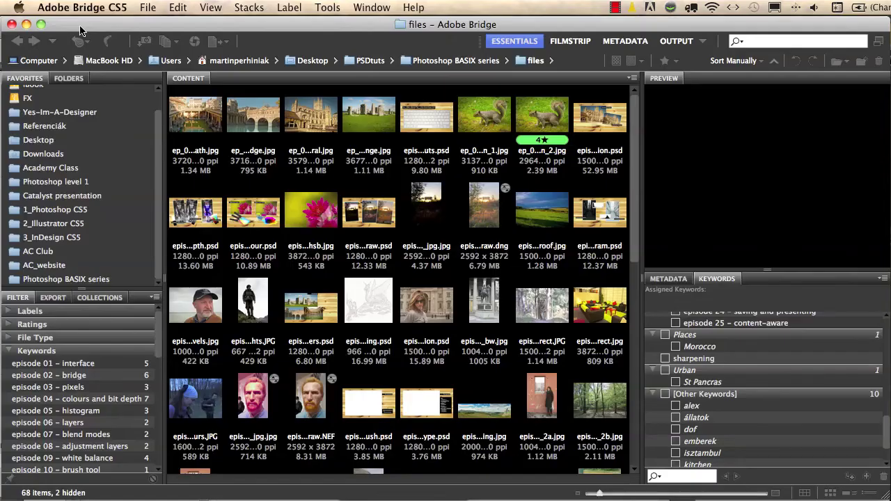
{"action": "left_click", "coordinate": [205, 119]}
{"action": "left_click", "coordinate": [362, 123], "text": "shift"}
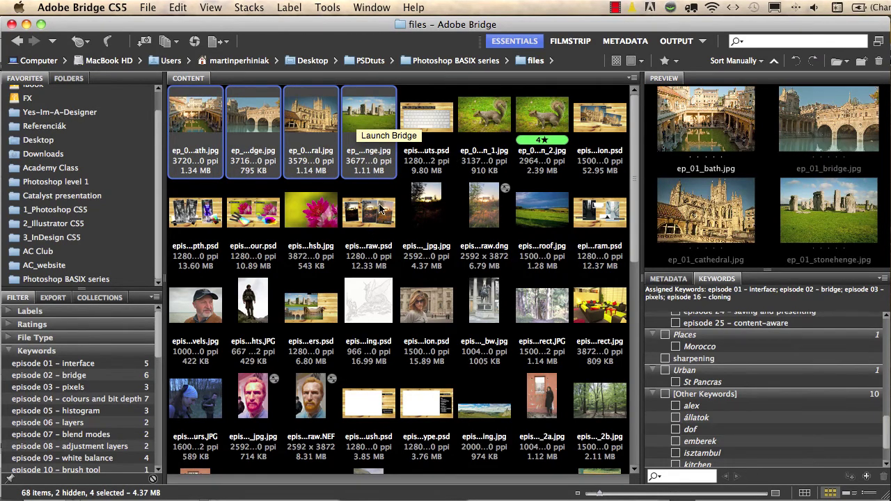
{"action": "left_click", "coordinate": [681, 44]}
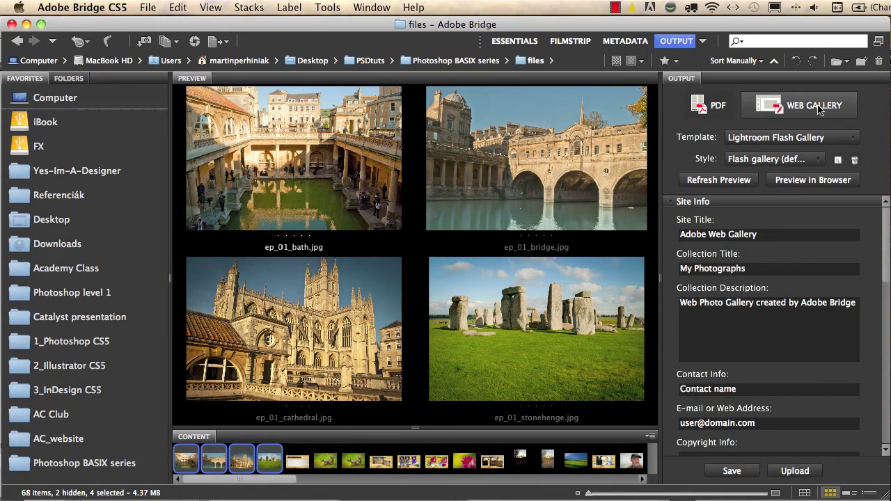
Switch output to PDF and refresh the 2*2 Cells A4 contact sheet preview.
{"action": "left_click", "coordinate": [700, 116]}
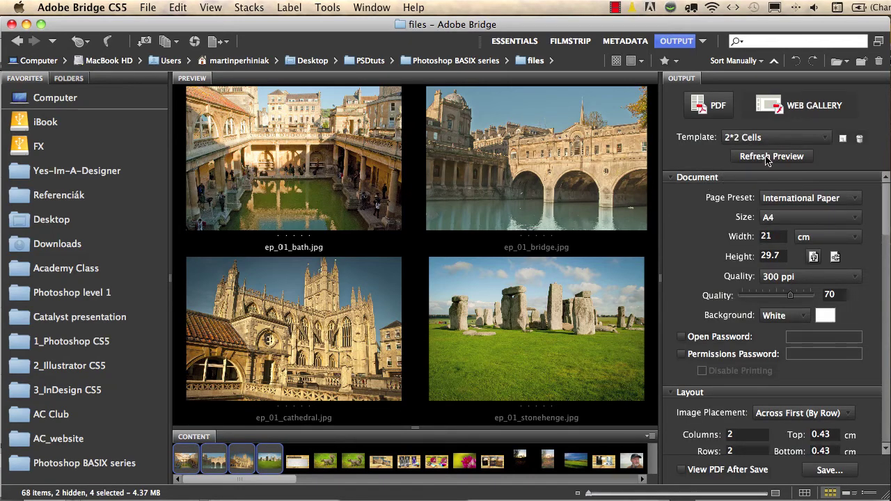
{"action": "left_click", "coordinate": [763, 161]}
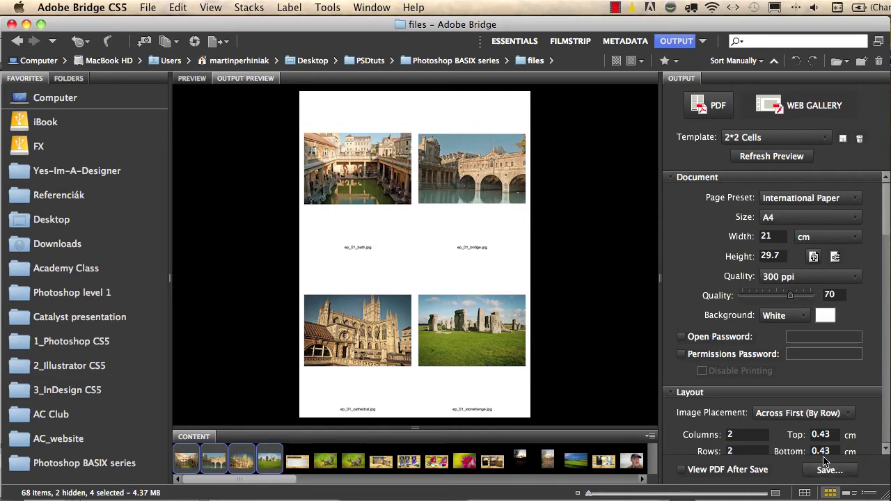
Switch to Web Gallery, refresh the Lightroom Flash Gallery preview, view each photo, and start the slideshow.
{"action": "left_click", "coordinate": [776, 107]}
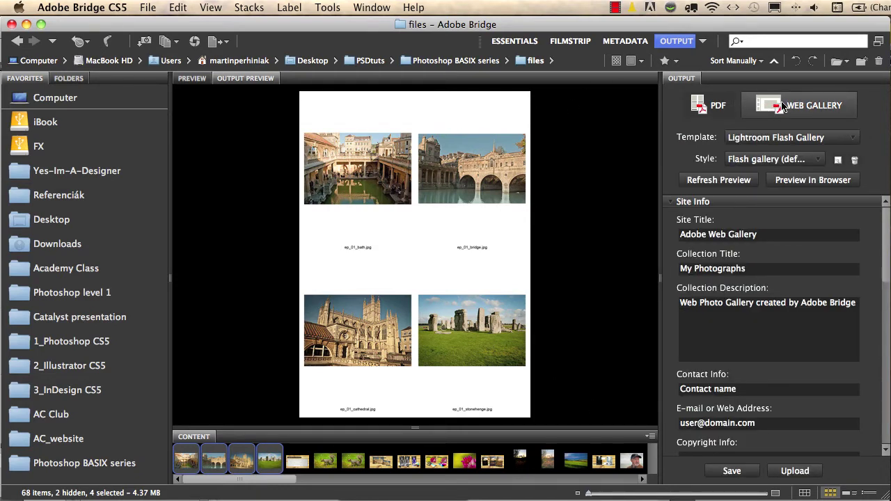
{"action": "left_click", "coordinate": [720, 182]}
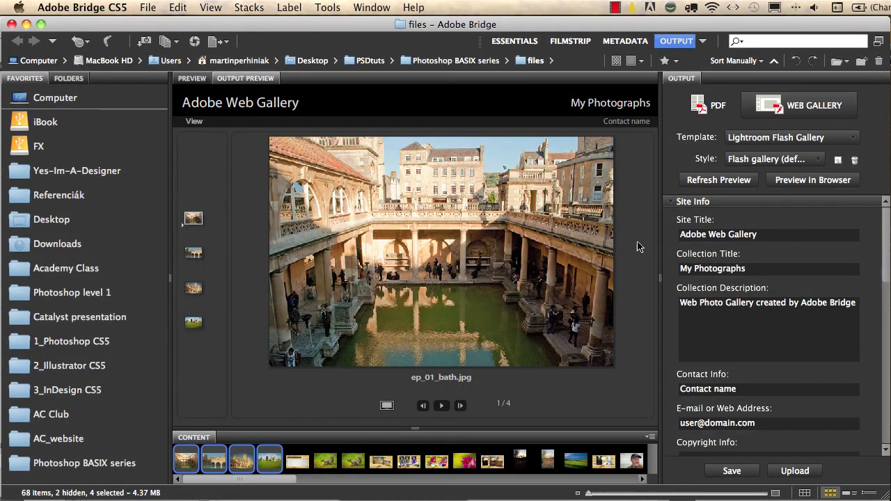
{"action": "left_click", "coordinate": [194, 257]}
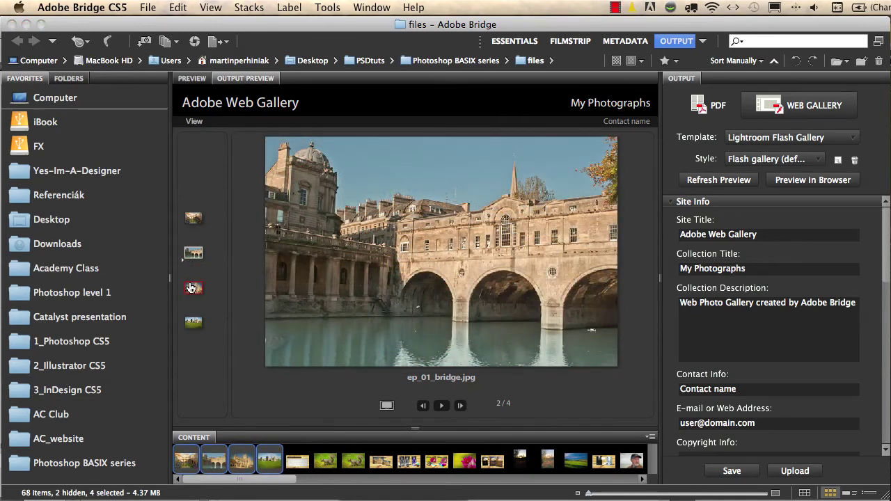
{"action": "left_click", "coordinate": [192, 288]}
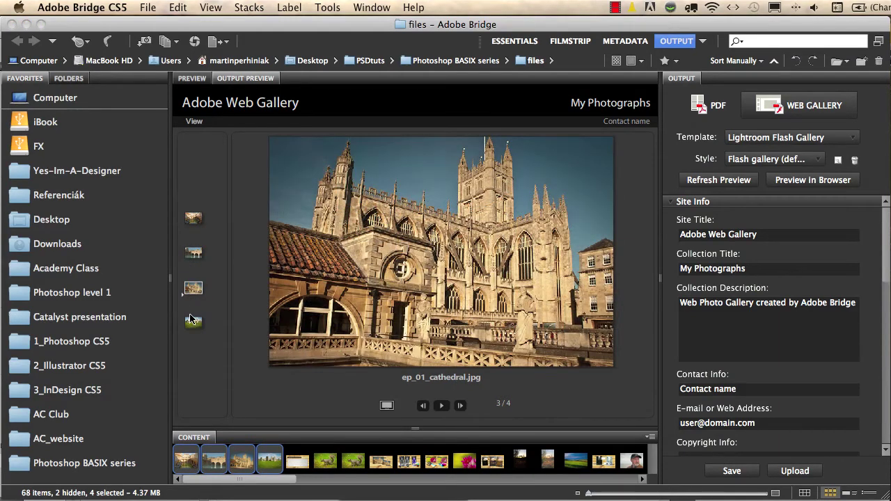
{"action": "left_click", "coordinate": [193, 321]}
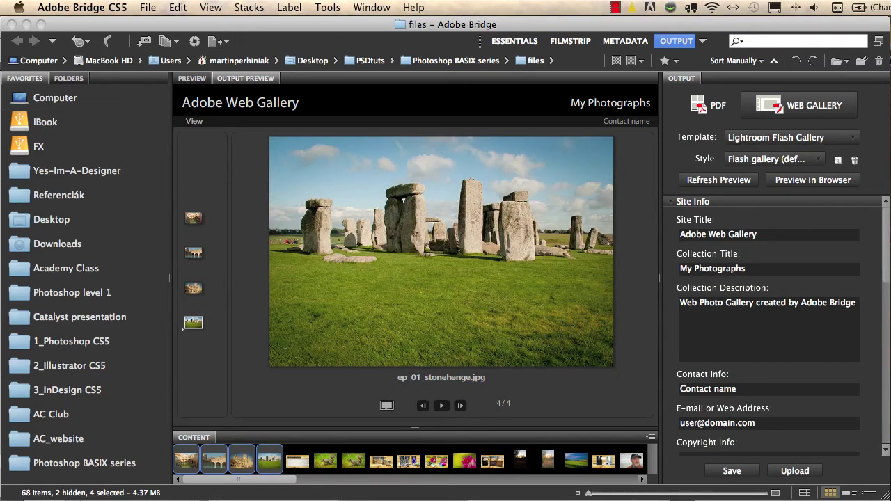
{"action": "left_click", "coordinate": [441, 406]}
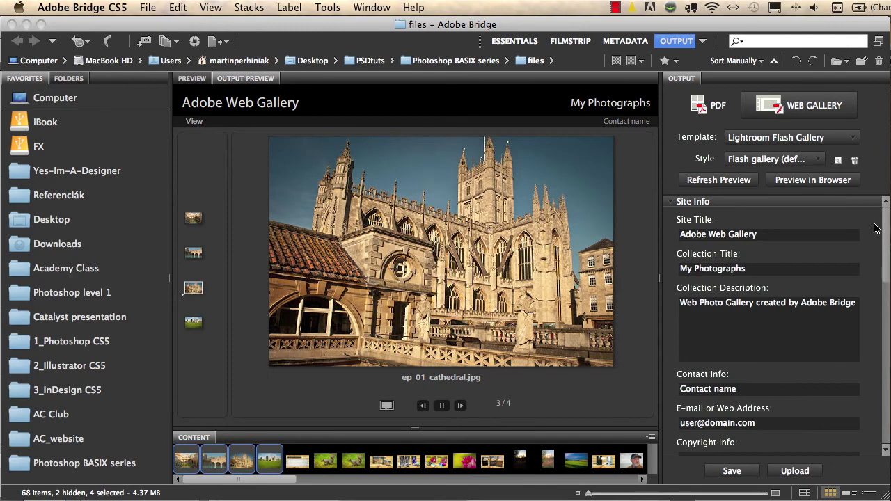
Scroll the Output panel to the FTP Server field, then stop the slideshow on ep_01_cathedral.jpg.
{"action": "left_click_drag", "start_coordinate": [886, 234], "coordinate": [877, 435]}
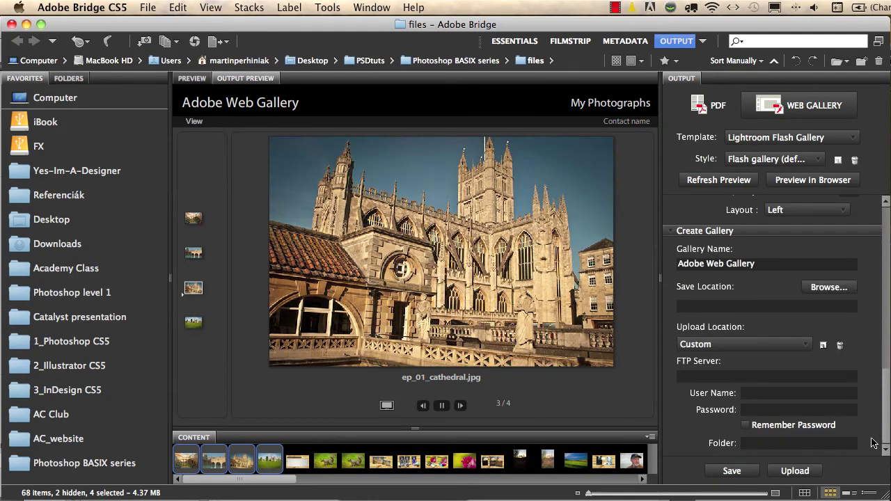
{"action": "scroll", "coordinate": [867, 436], "scroll_direction": "up", "scroll_amount": 1}
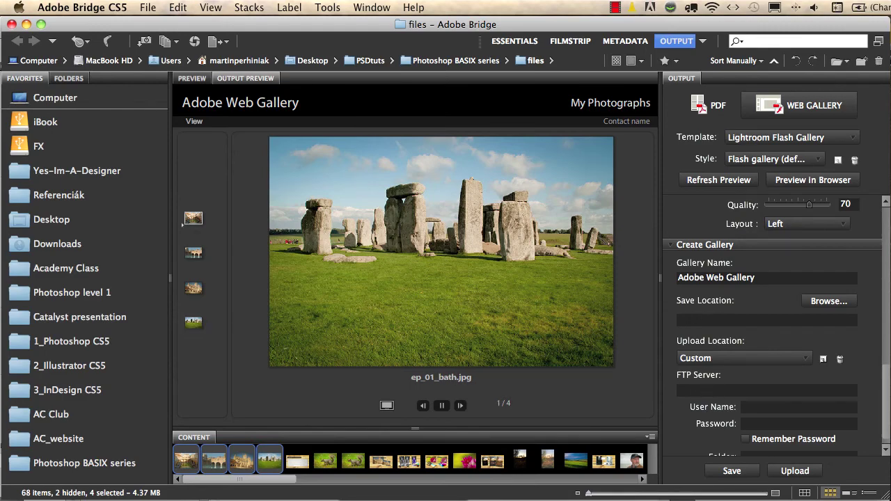
{"action": "left_click", "coordinate": [704, 390]}
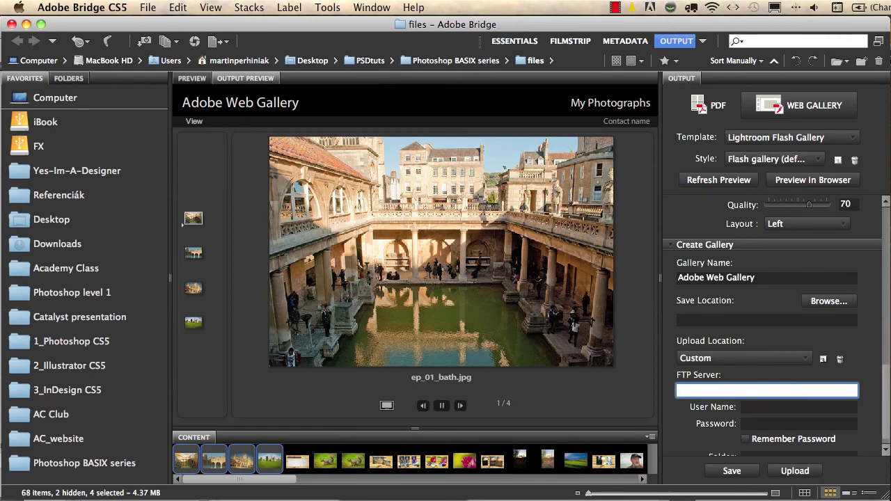
{"action": "left_click", "coordinate": [184, 292]}
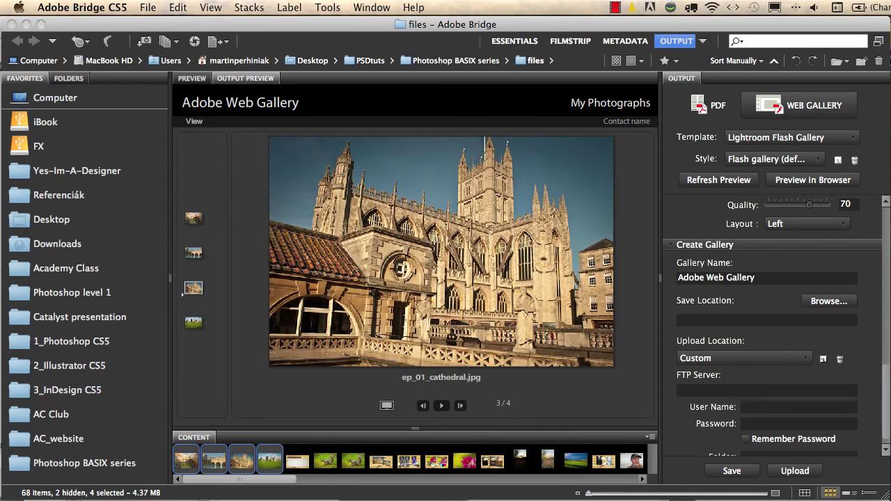